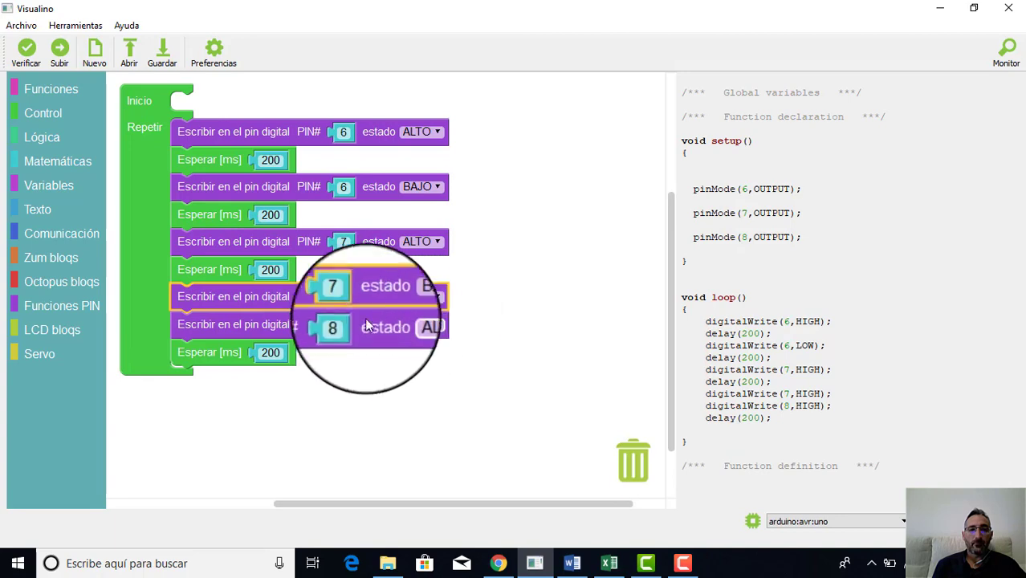
- Duplicate the 200 ms wait block and insert the copy directly below the pin 7 BAJO block
{"action": "right_click", "coordinate": [211, 271]}
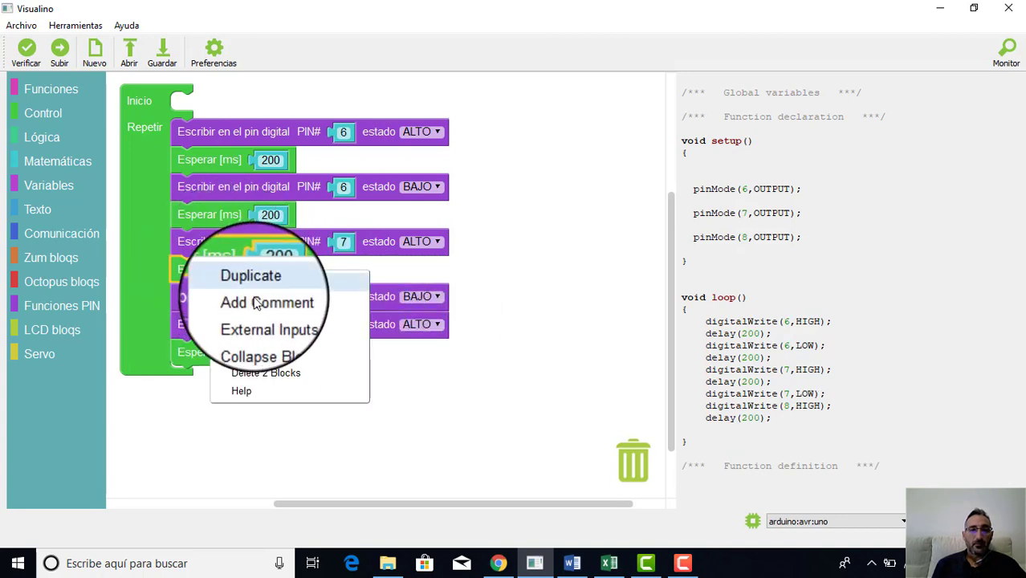
{"action": "left_click", "coordinate": [247, 280]}
{"action": "left_click_drag", "start_coordinate": [226, 310], "coordinate": [265, 347]}
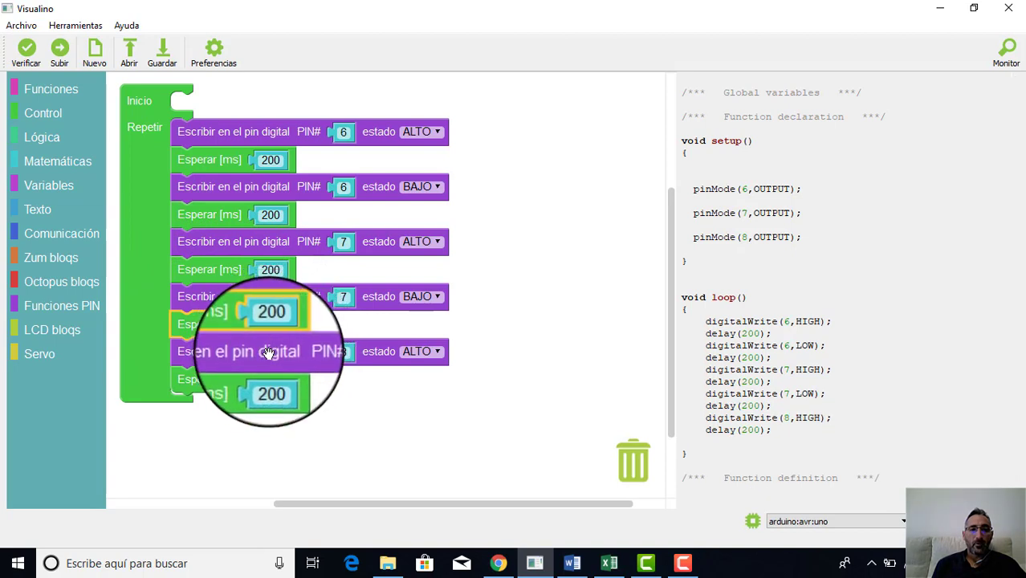
- Duplicate the pin 8 write block, attach the copy below the last wait block and set its state to BAJO
{"action": "right_click", "coordinate": [276, 344]}
{"action": "left_click", "coordinate": [317, 353]}
{"action": "left_click_drag", "start_coordinate": [229, 387], "coordinate": [339, 406]}
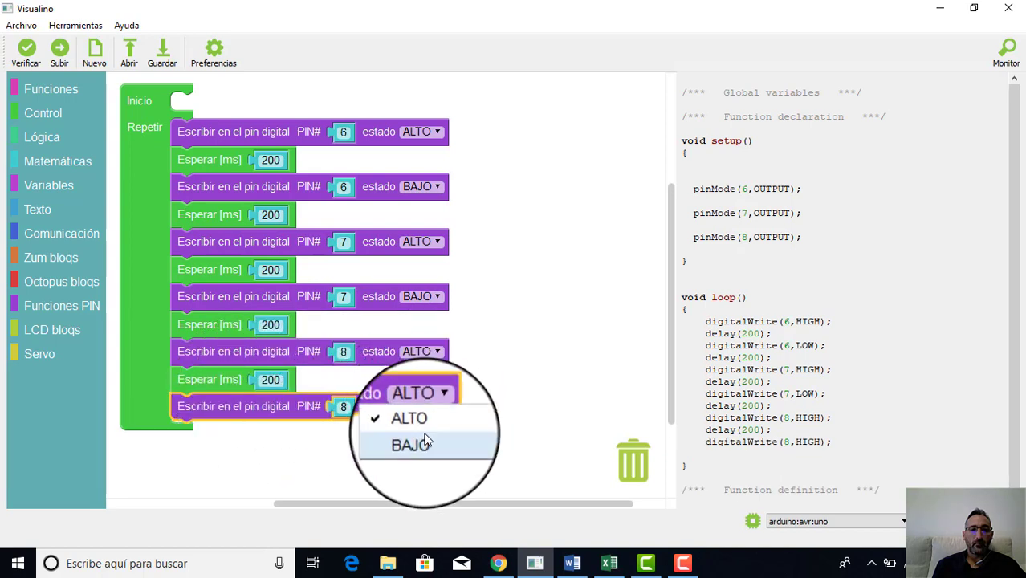
{"action": "left_click", "coordinate": [417, 441]}
- Duplicate the 200 ms wait block and attach the copy after the pin 8 BAJO block to finish the loop
{"action": "left_click", "coordinate": [228, 381]}
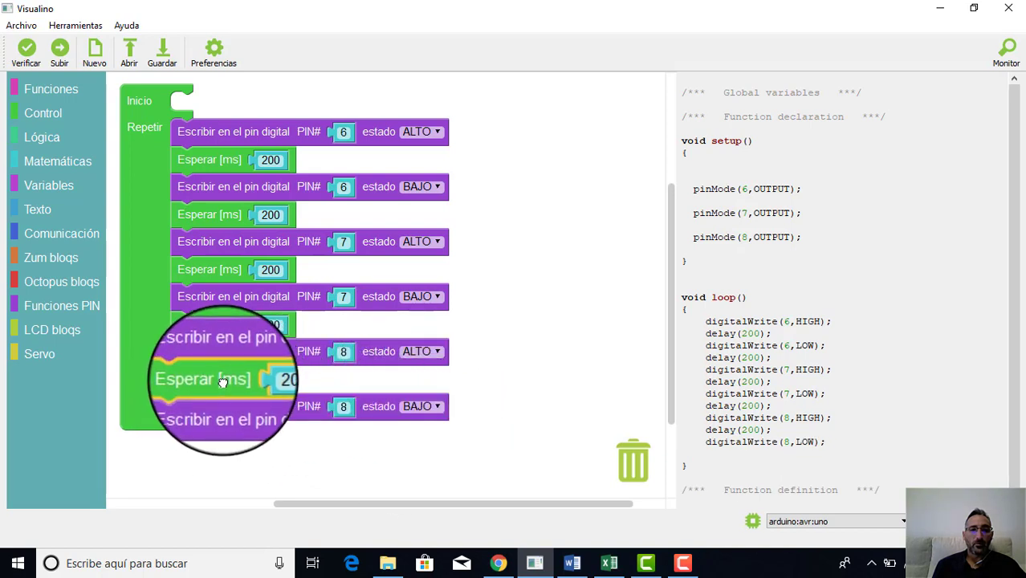
{"action": "right_click", "coordinate": [225, 380]}
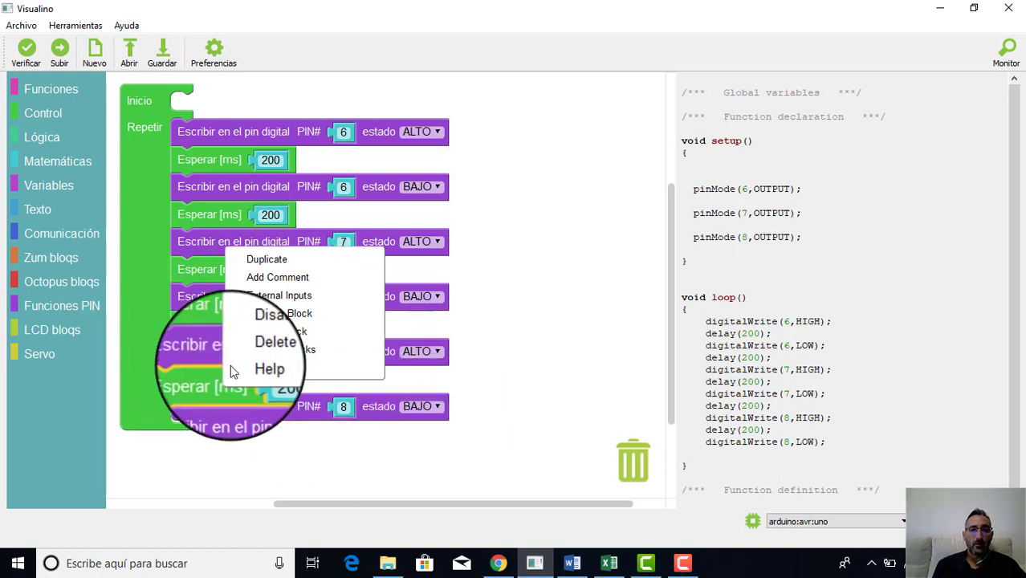
{"action": "left_click", "coordinate": [258, 265]}
{"action": "left_click_drag", "start_coordinate": [229, 411], "coordinate": [235, 437]}
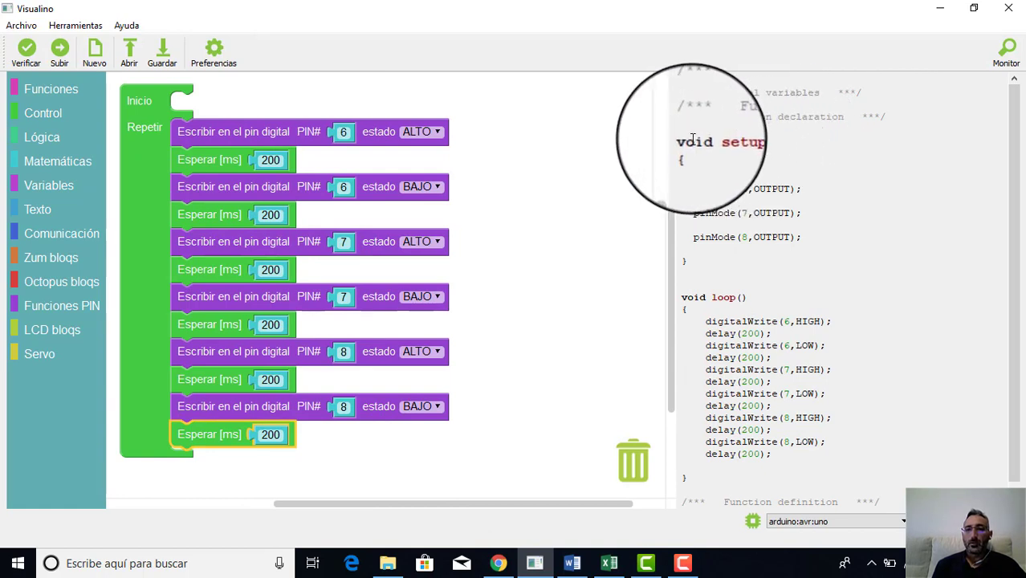
- Copy the generated setup and loop code into the Arduino's text code editor in Tinkercad, and close the editor
{"action": "left_click_drag", "start_coordinate": [682, 141], "coordinate": [706, 483]}
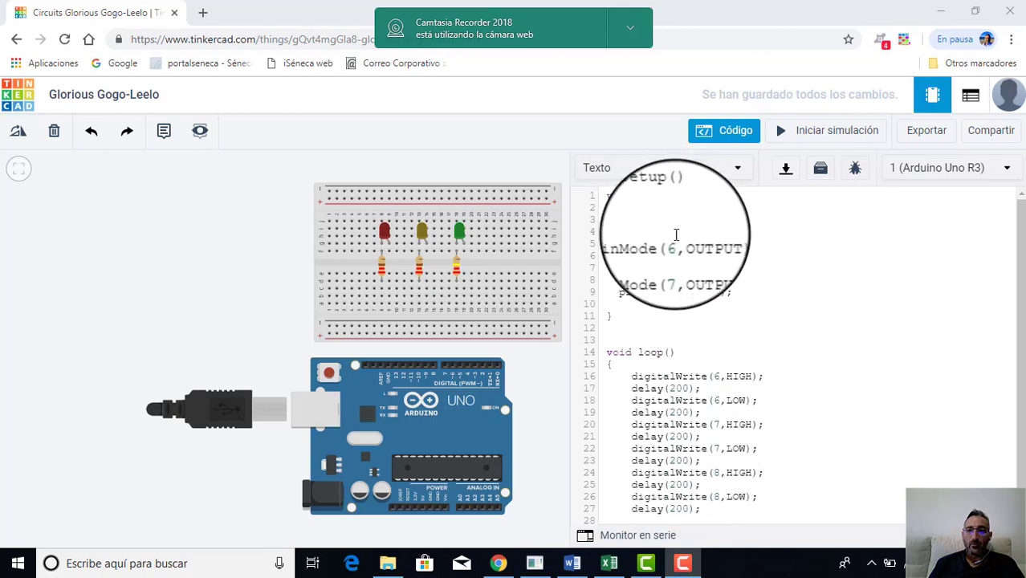
{"action": "left_click", "coordinate": [744, 137]}
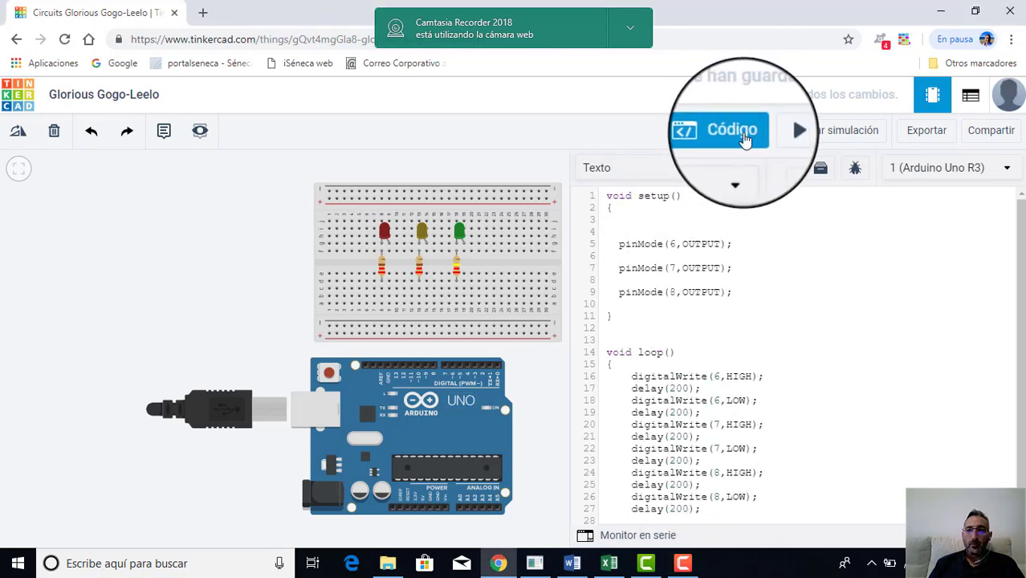
{"action": "left_click", "coordinate": [731, 131]}
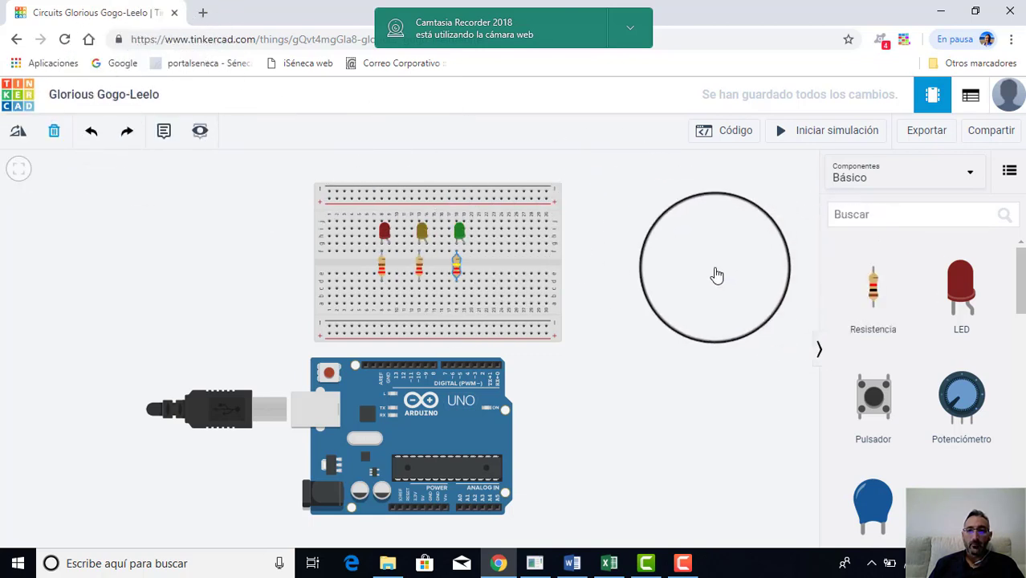
- Delete the resistor below the green LED and place a new one in the same breadboard column
{"action": "key", "text": "Delete"}
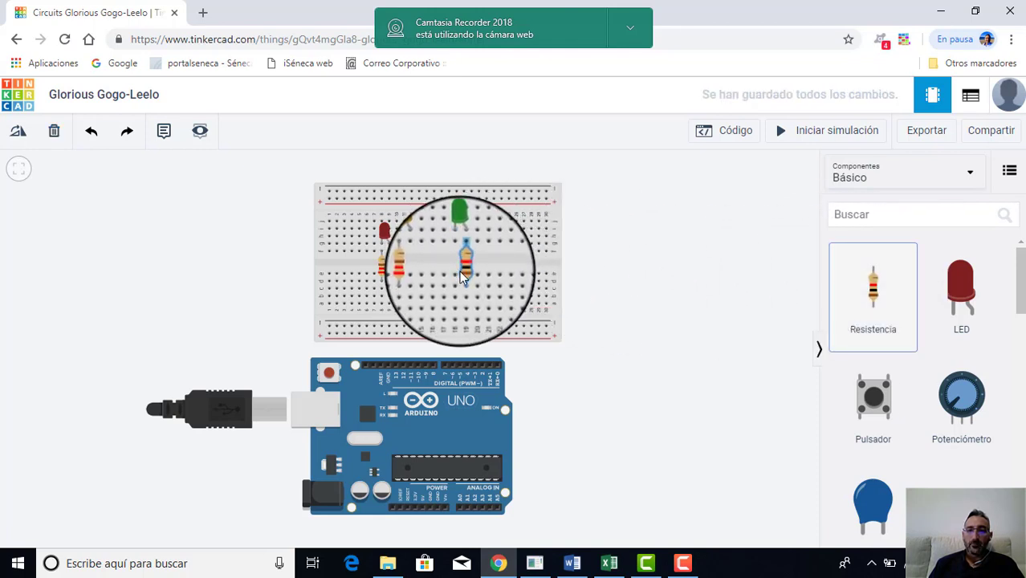
{"action": "left_click_drag", "start_coordinate": [457, 277], "coordinate": [459, 272]}
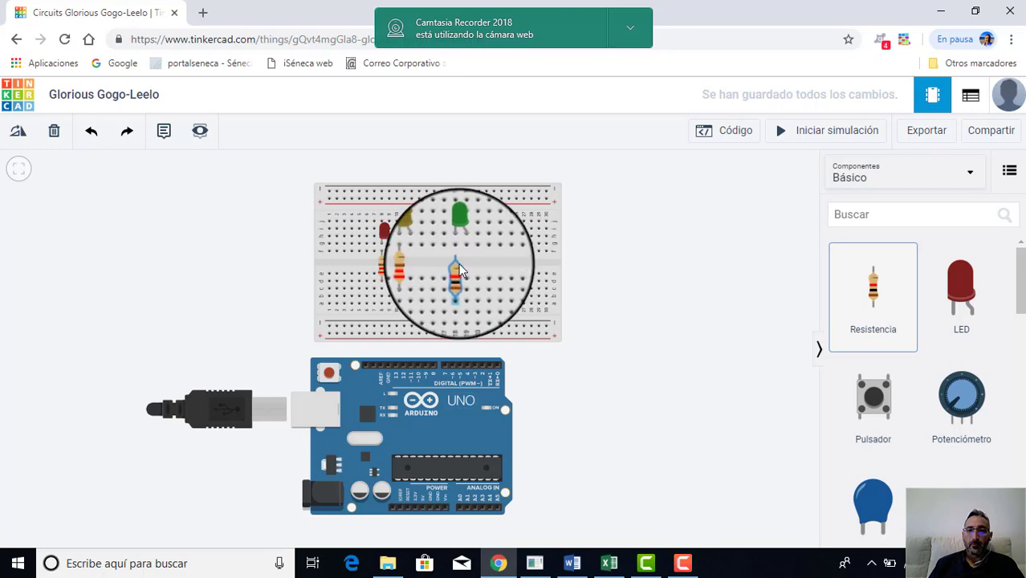
{"action": "left_click", "coordinate": [459, 270]}
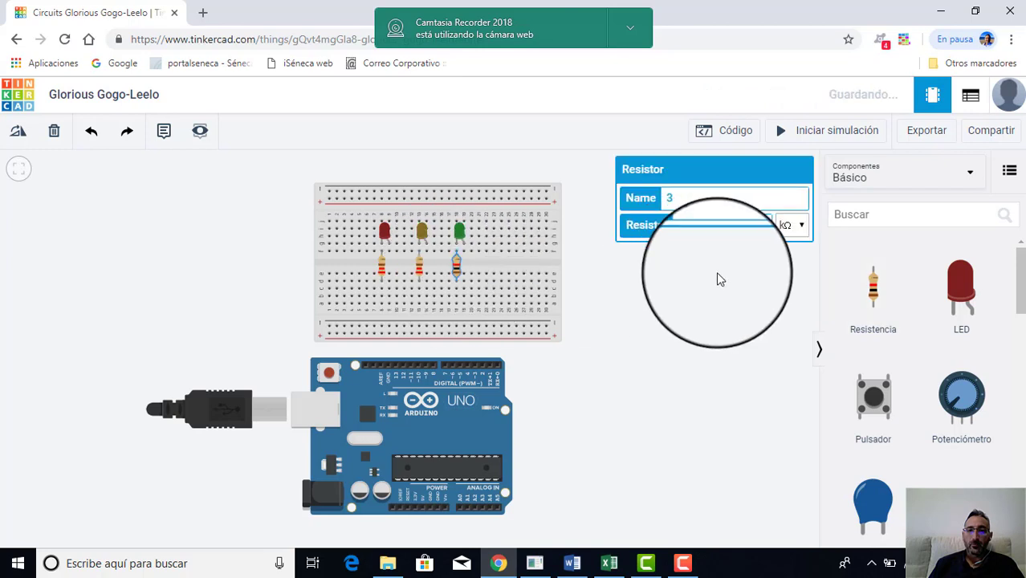
- Set the new resistor's resistance to 220 Ω
{"action": "left_click", "coordinate": [731, 229]}
{"action": "left_click_drag", "start_coordinate": [717, 228], "coordinate": [666, 225]}
{"action": "type", "text": "220"}
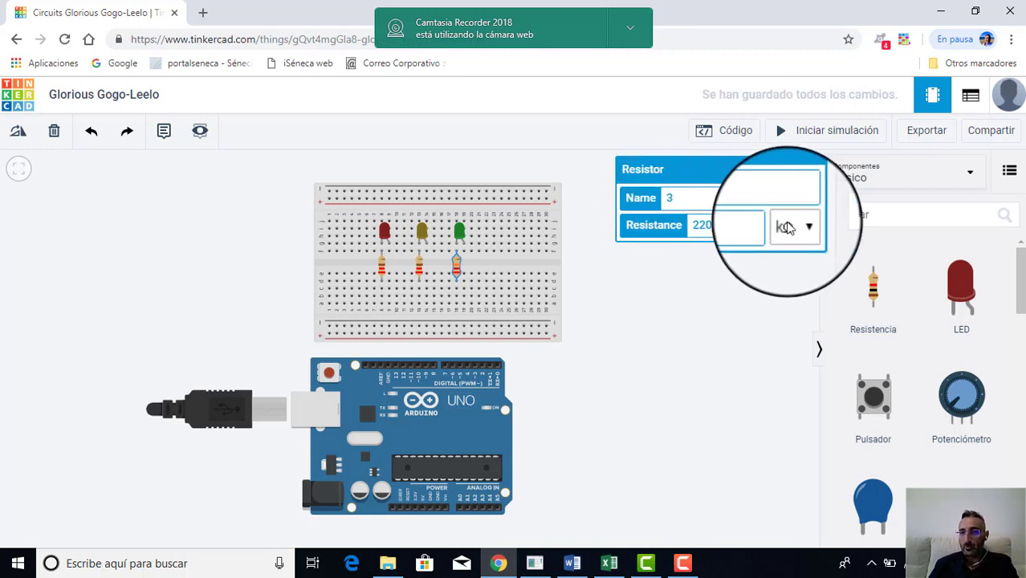
{"action": "left_click", "coordinate": [793, 229]}
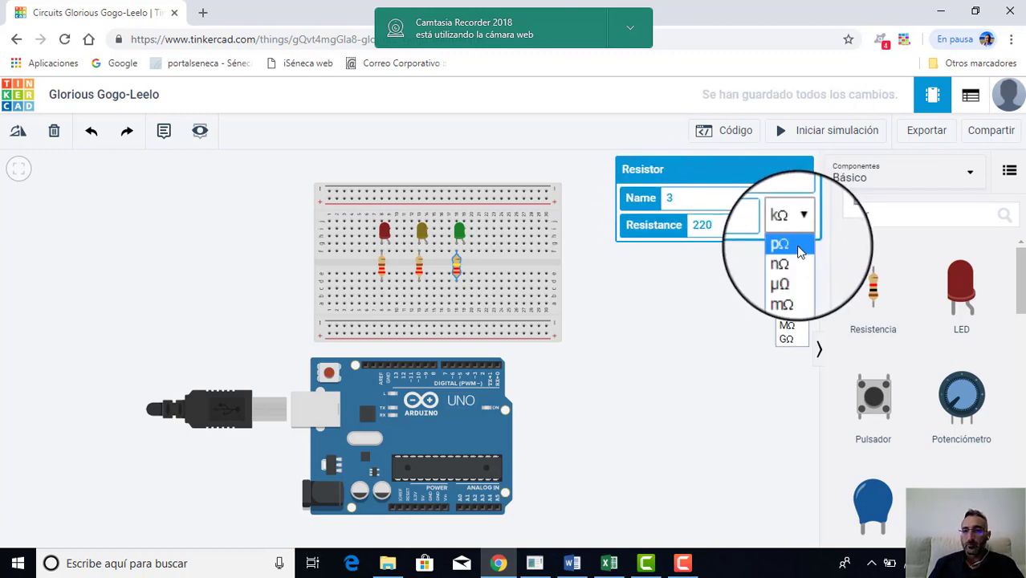
{"action": "left_click", "coordinate": [785, 300]}
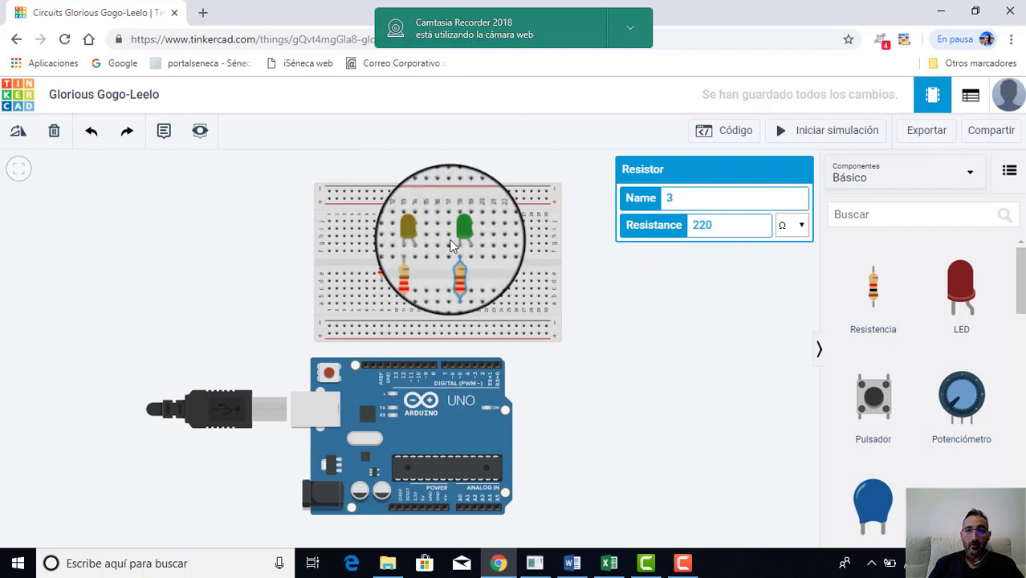
{"action": "left_click", "coordinate": [591, 222]}
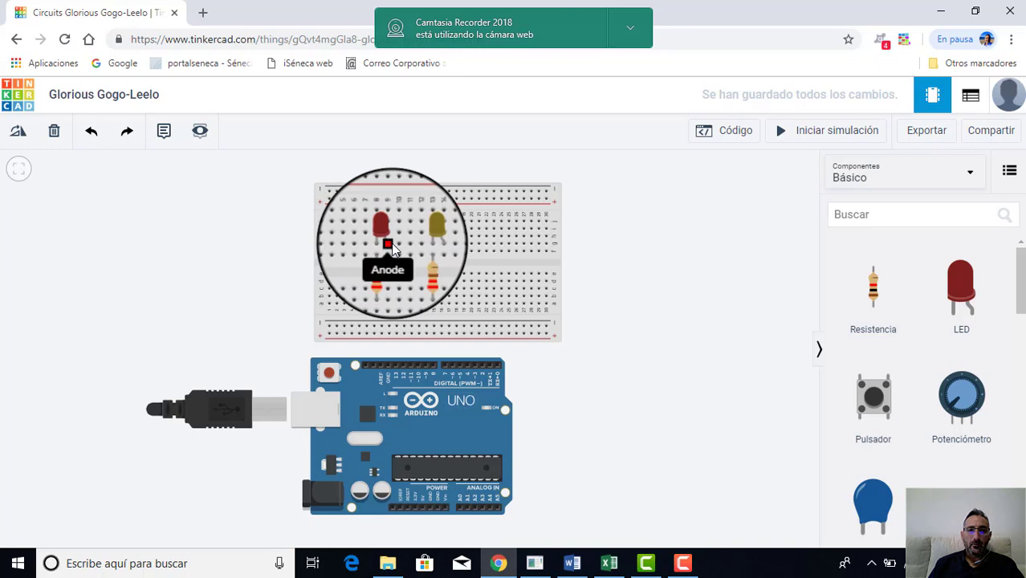
- Move the three resistors above the LEDs so they link each LED's cathode column to the upper negative rail
{"action": "left_click_drag", "start_coordinate": [383, 274], "coordinate": [384, 212]}
{"action": "left_click_drag", "start_coordinate": [441, 271], "coordinate": [427, 211]}
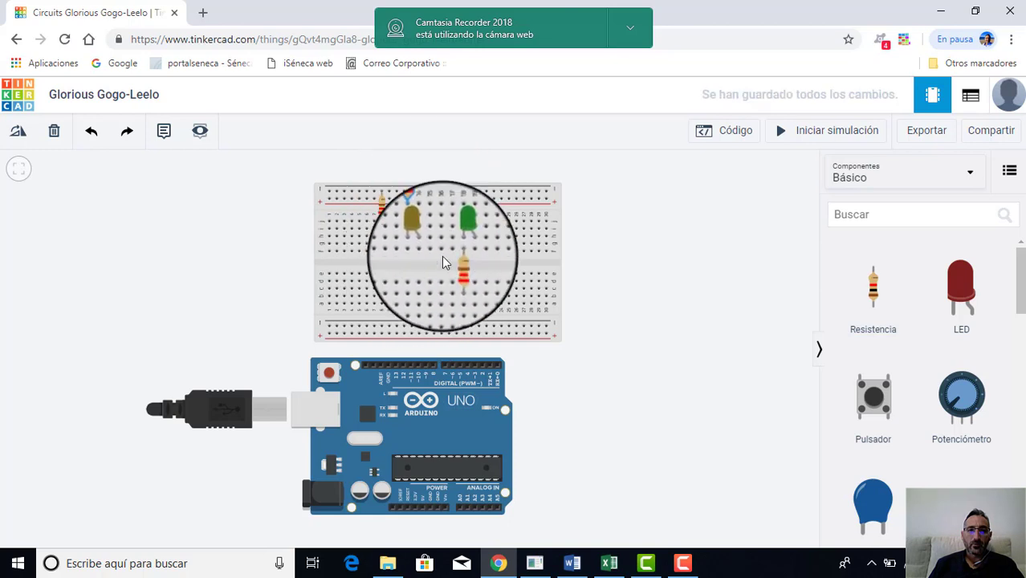
{"action": "left_click_drag", "start_coordinate": [456, 271], "coordinate": [457, 204]}
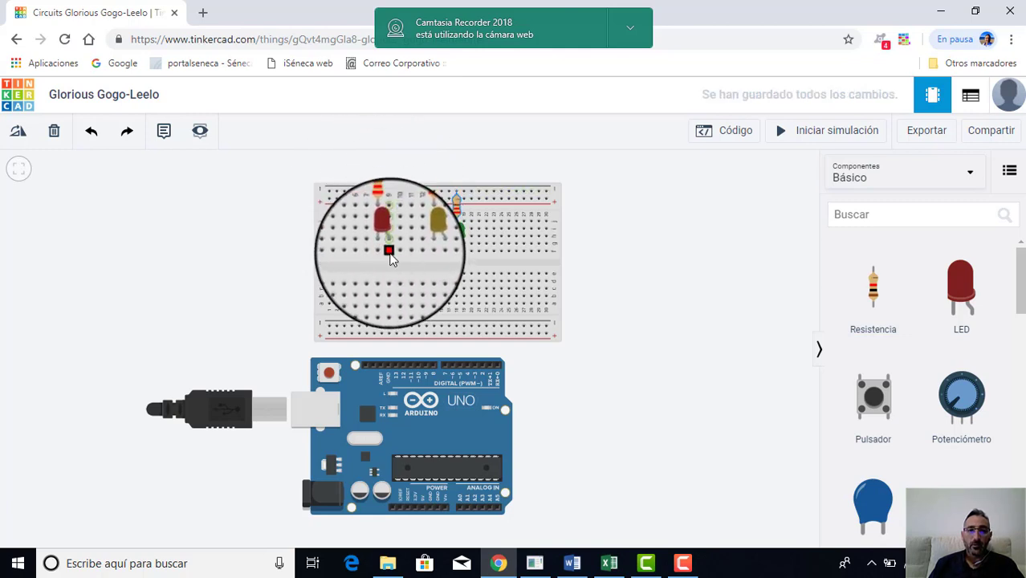
- Wire the red LED's anode column to digital pin 8 on the Arduino
{"action": "left_click", "coordinate": [389, 253]}
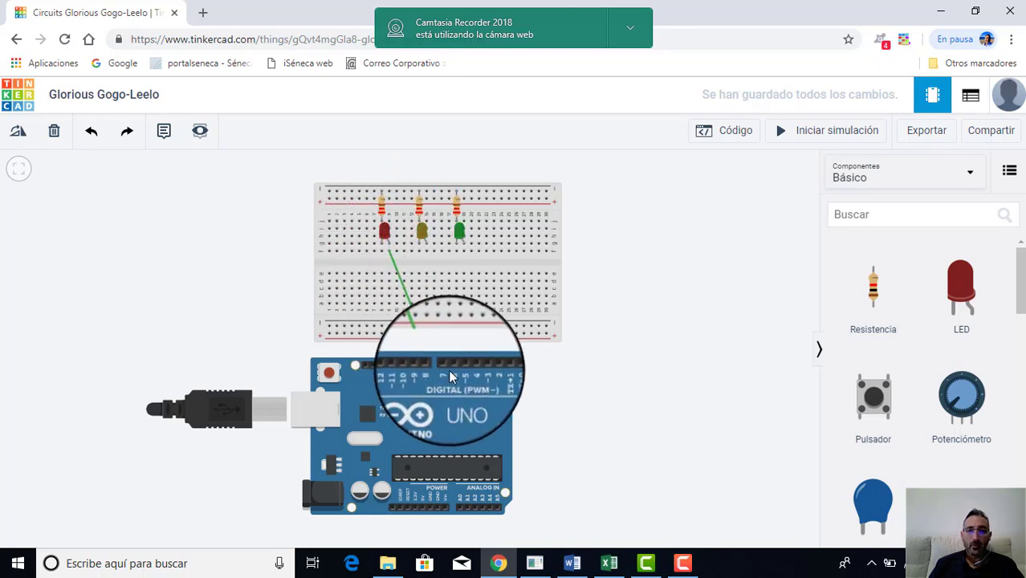
{"action": "left_click", "coordinate": [435, 367]}
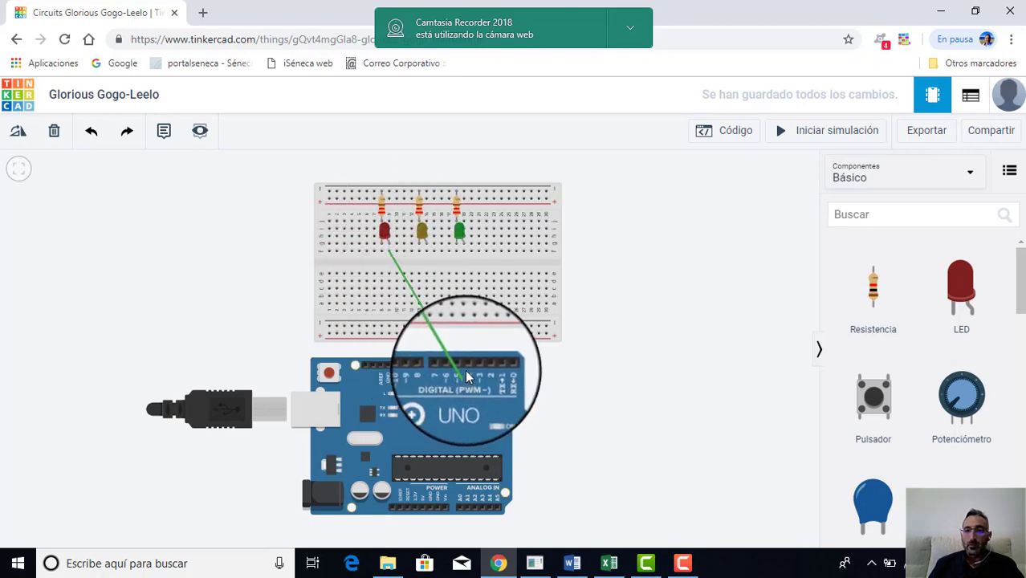
{"action": "mouse_move", "coordinate": [467, 375]}
{"action": "left_mouse_down"}
{"action": "mouse_move", "coordinate": [474, 385]}
{"action": "mouse_move", "coordinate": [473, 366]}
{"action": "mouse_move", "coordinate": [452, 368]}
{"action": "left_mouse_up"}
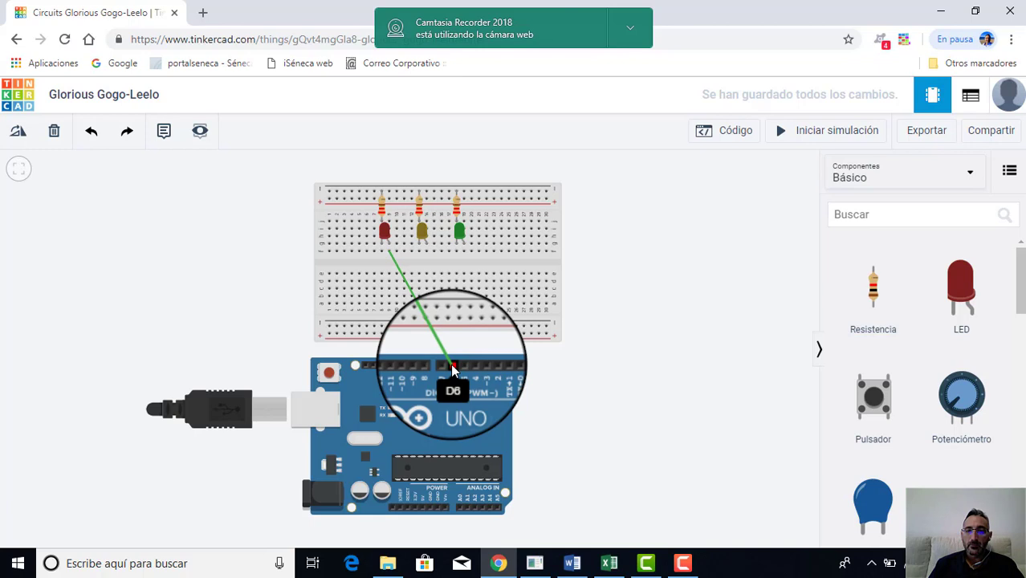
{"action": "left_click_drag", "start_coordinate": [452, 368], "coordinate": [436, 372]}
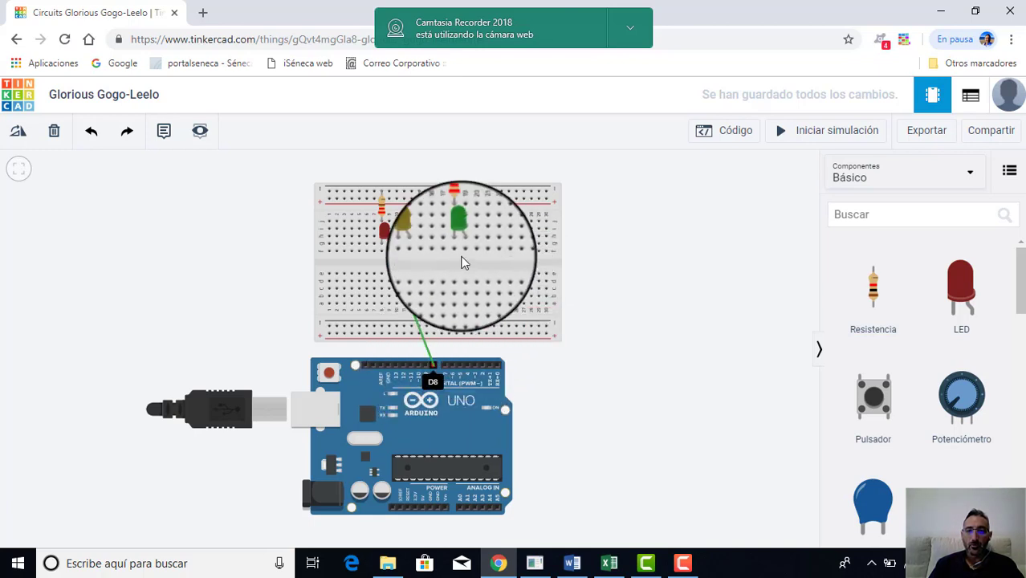
- Wire the yellow LED's column to digital pin 7 and the green LED's anode column to digital pin 6
{"action": "left_click", "coordinate": [419, 251]}
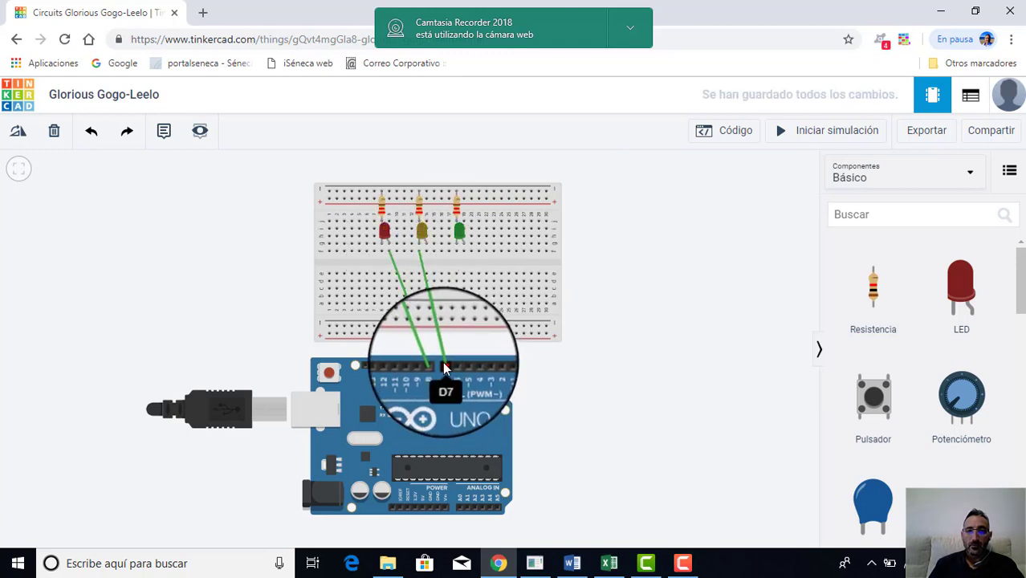
{"action": "left_click", "coordinate": [442, 362]}
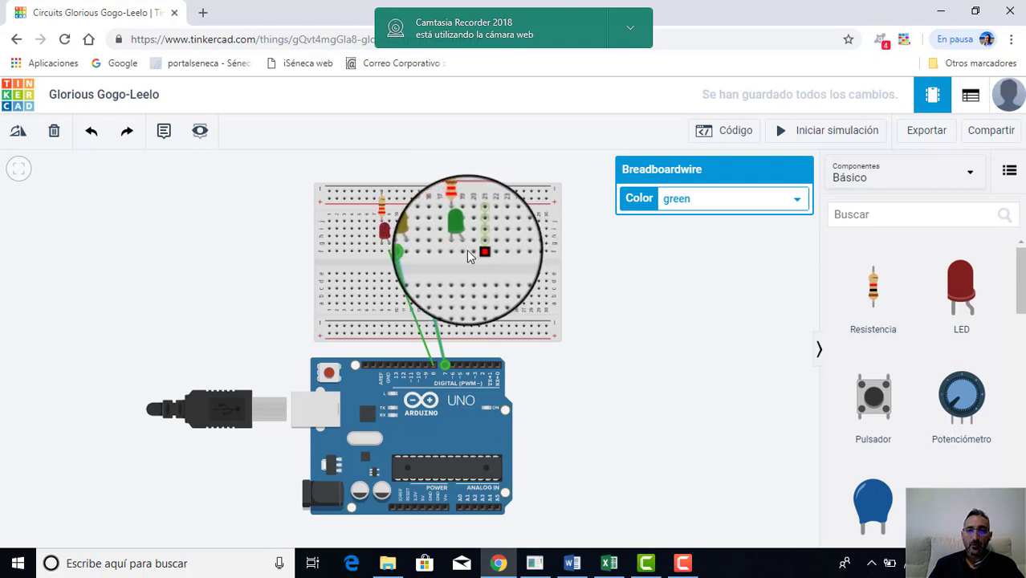
{"action": "left_click", "coordinate": [465, 253]}
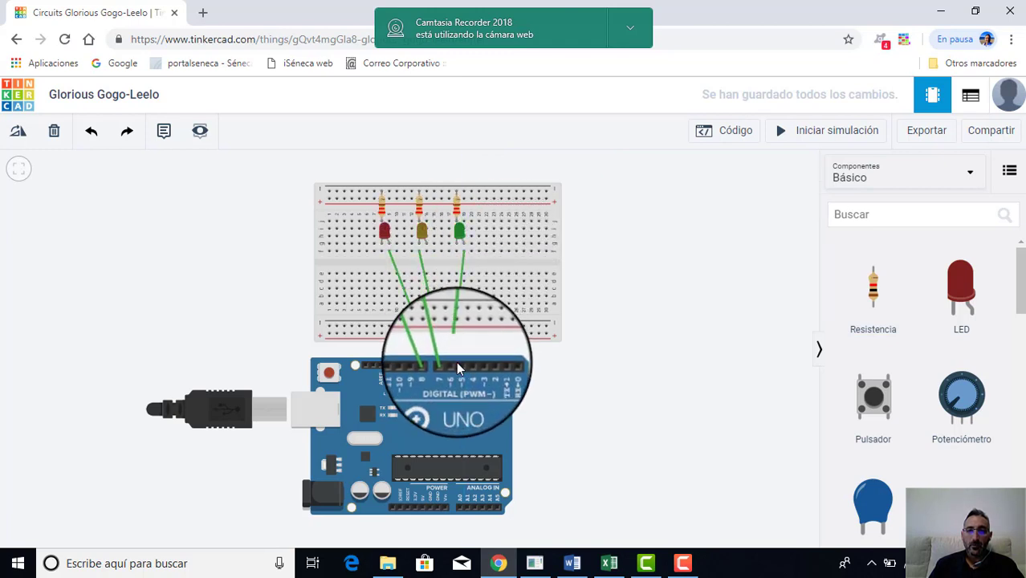
{"action": "left_click", "coordinate": [453, 367]}
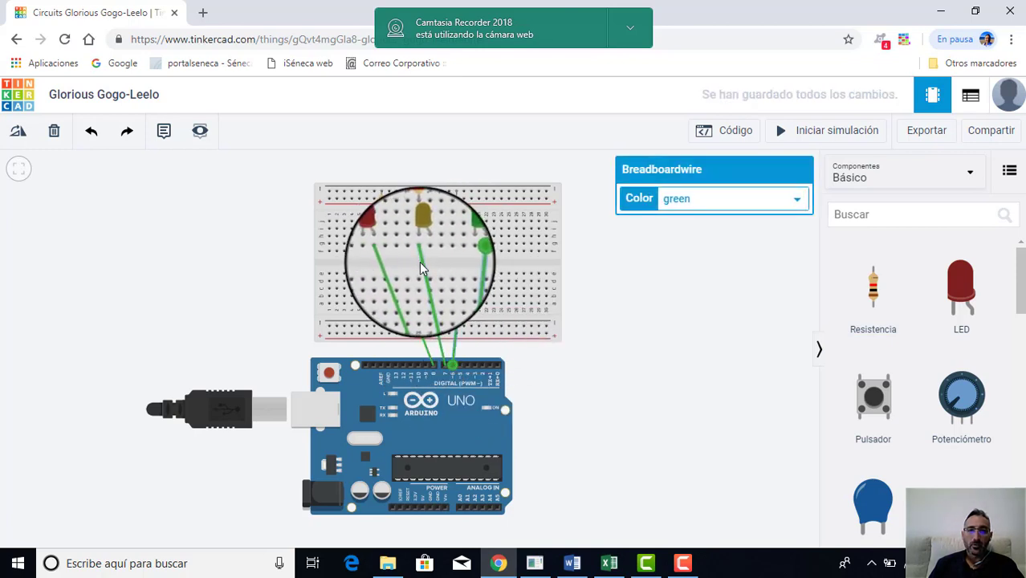
- Move the breadboard end of the pin 7 wire to the yellow LED's anode column
{"action": "left_click", "coordinate": [423, 269]}
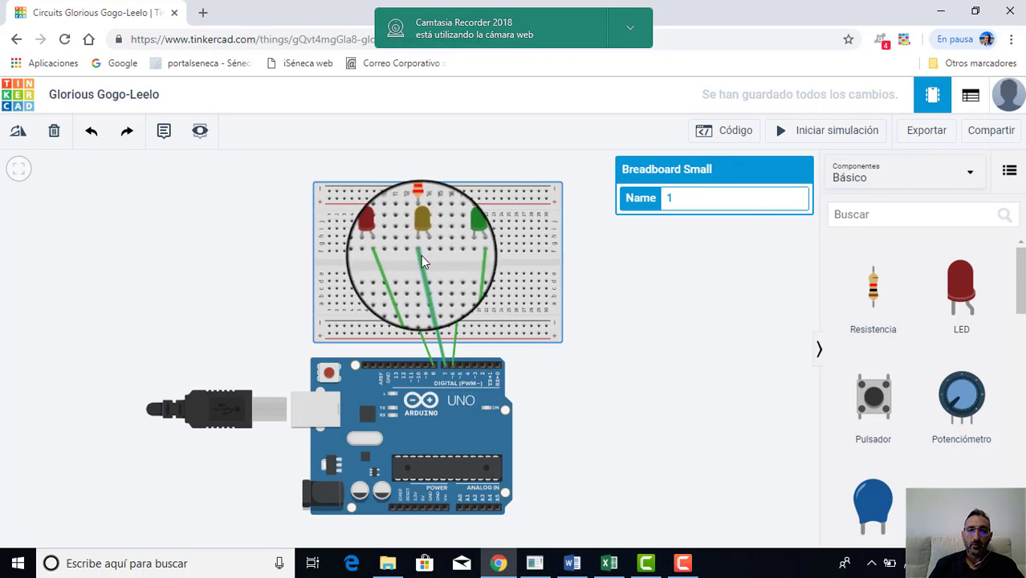
{"action": "scroll", "coordinate": [421, 255], "scroll_direction": "up", "scroll_amount": 3}
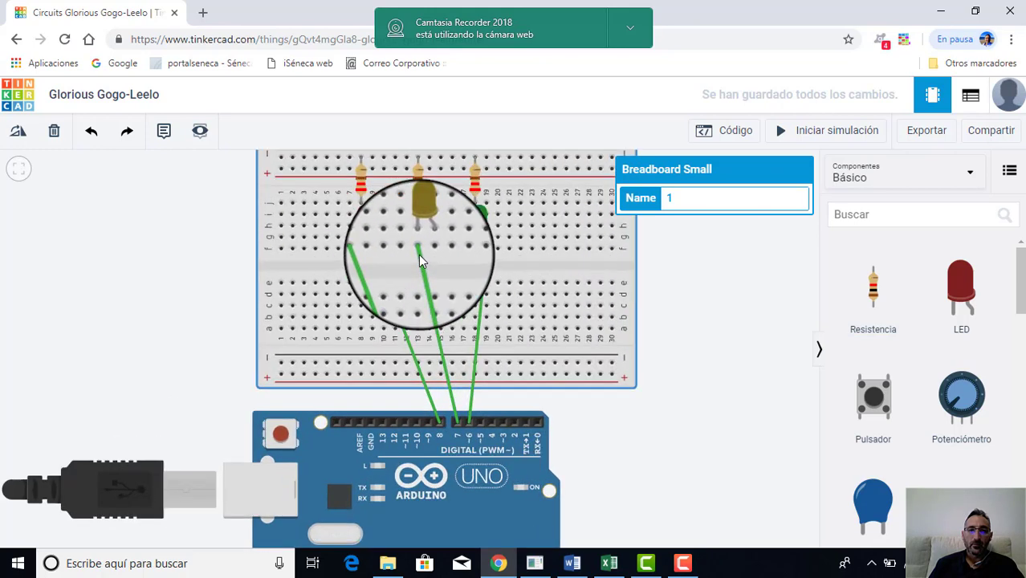
{"action": "scroll", "coordinate": [416, 253], "scroll_direction": "up", "scroll_amount": 2}
{"action": "left_click", "coordinate": [418, 247]}
{"action": "mouse_move", "coordinate": [418, 246]}
{"action": "left_mouse_down"}
{"action": "mouse_move", "coordinate": [436, 252]}
{"action": "mouse_move", "coordinate": [488, 209]}
{"action": "mouse_move", "coordinate": [428, 248]}
{"action": "left_mouse_up"}
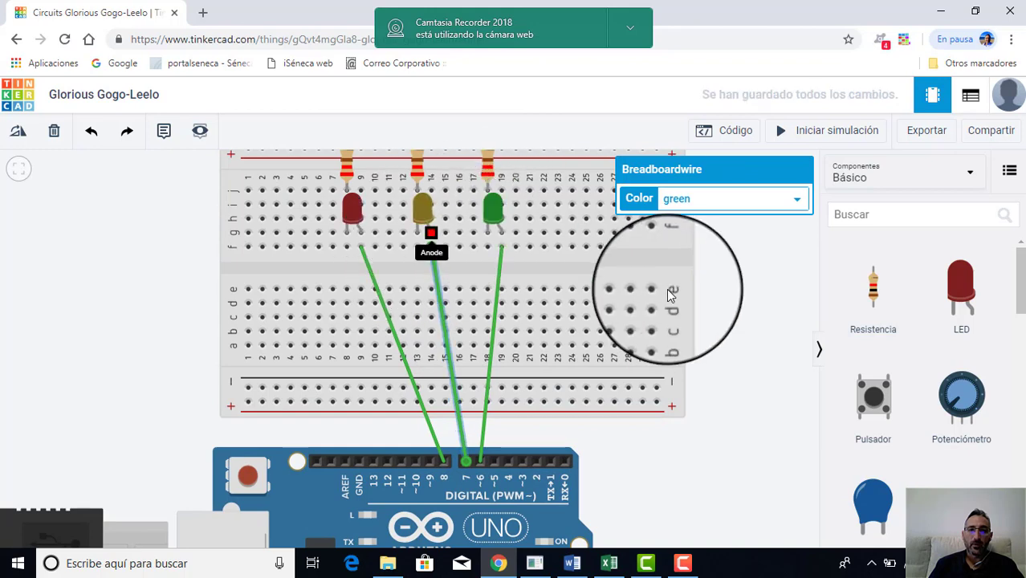
- Wire the breadboard's upper negative rail to the Arduino's GND pin beside pin 13
{"action": "scroll", "coordinate": [615, 289], "scroll_direction": "down", "scroll_amount": 1}
{"action": "scroll", "coordinate": [418, 213], "scroll_direction": "down", "scroll_amount": 1}
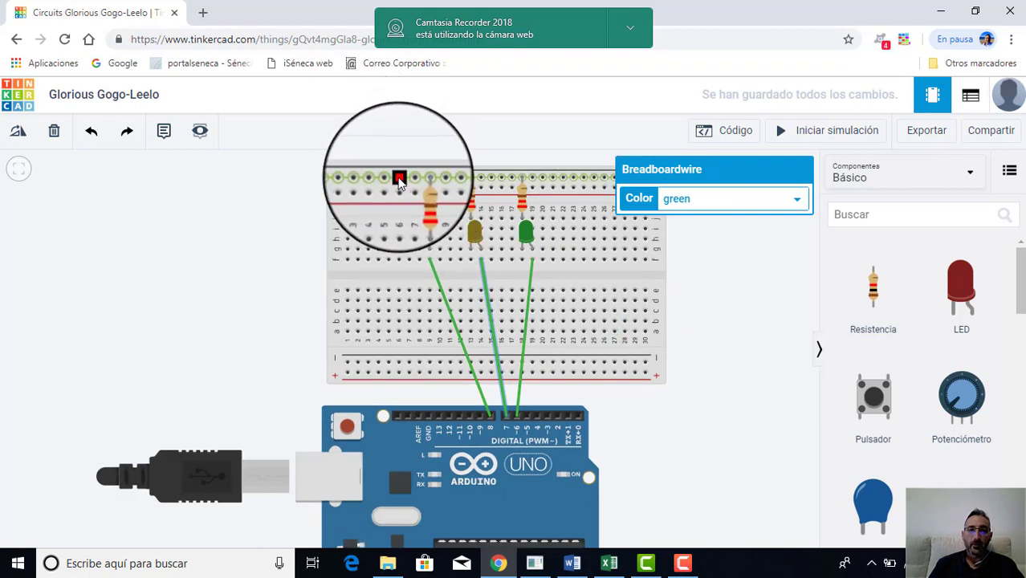
{"action": "left_click", "coordinate": [399, 179]}
{"action": "left_click", "coordinate": [426, 414]}
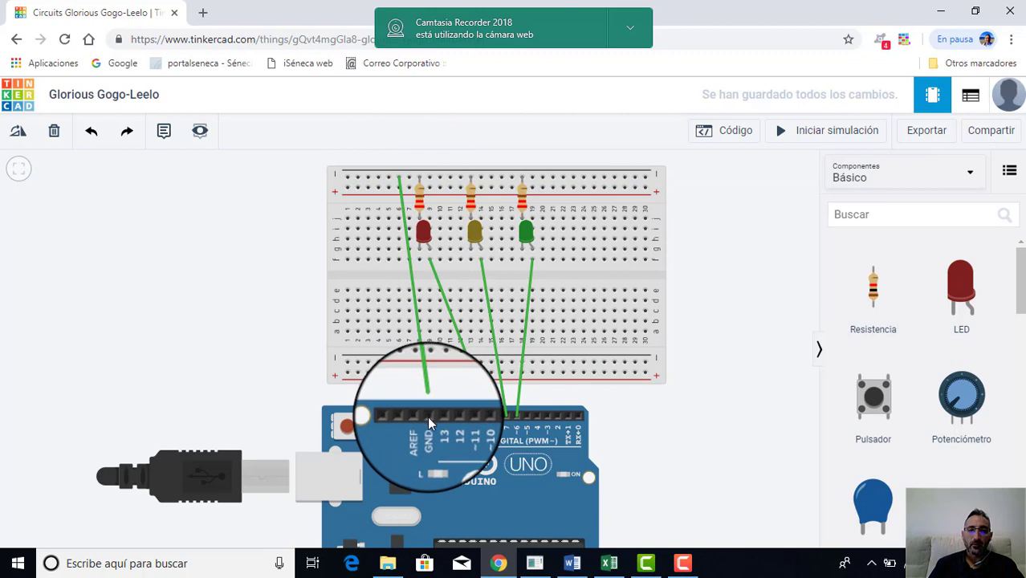
{"action": "left_click", "coordinate": [426, 415]}
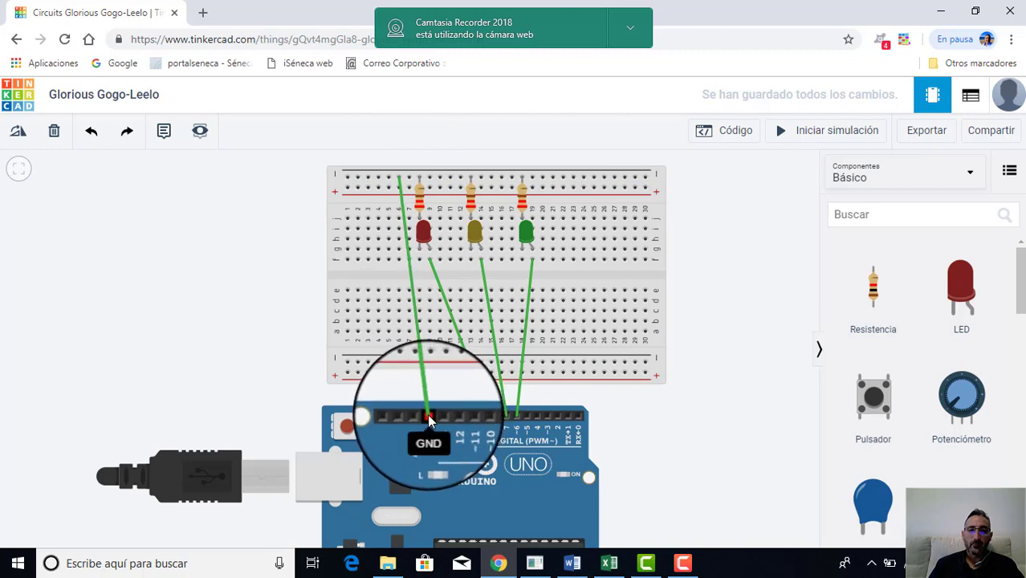
- Change the colour of the ground wire to black
{"action": "left_click", "coordinate": [418, 345]}
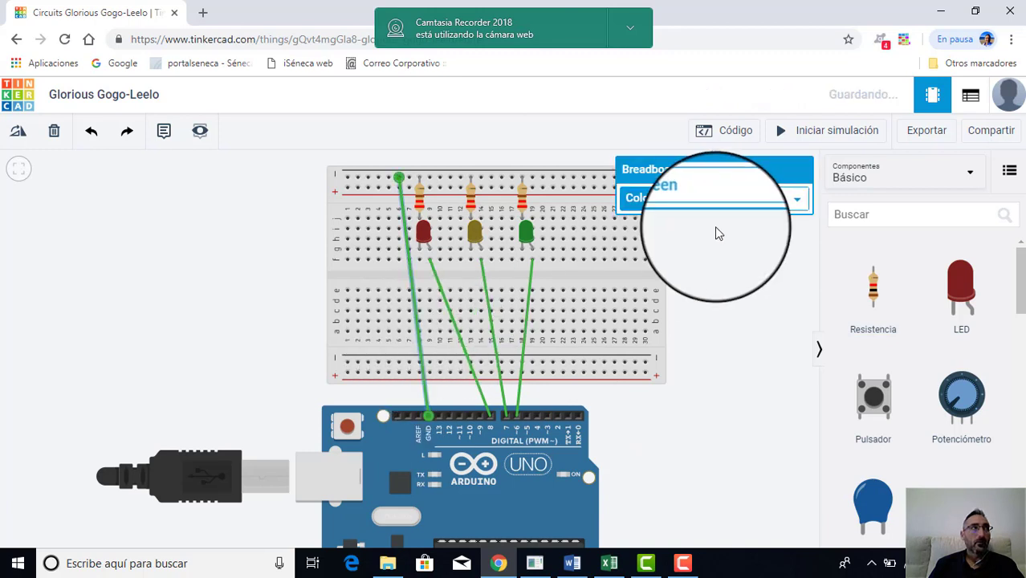
{"action": "left_click", "coordinate": [763, 201]}
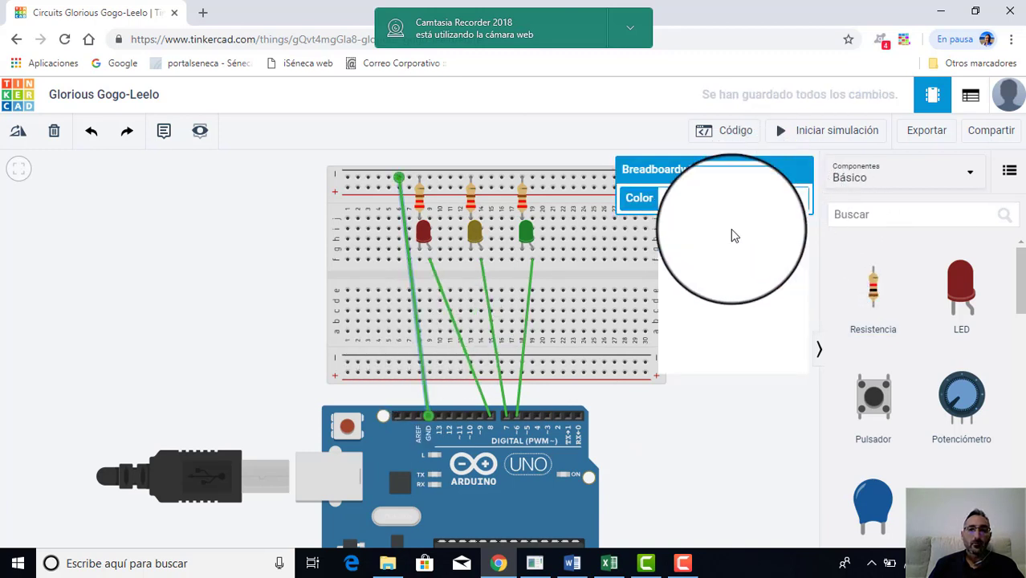
{"action": "left_click", "coordinate": [698, 217]}
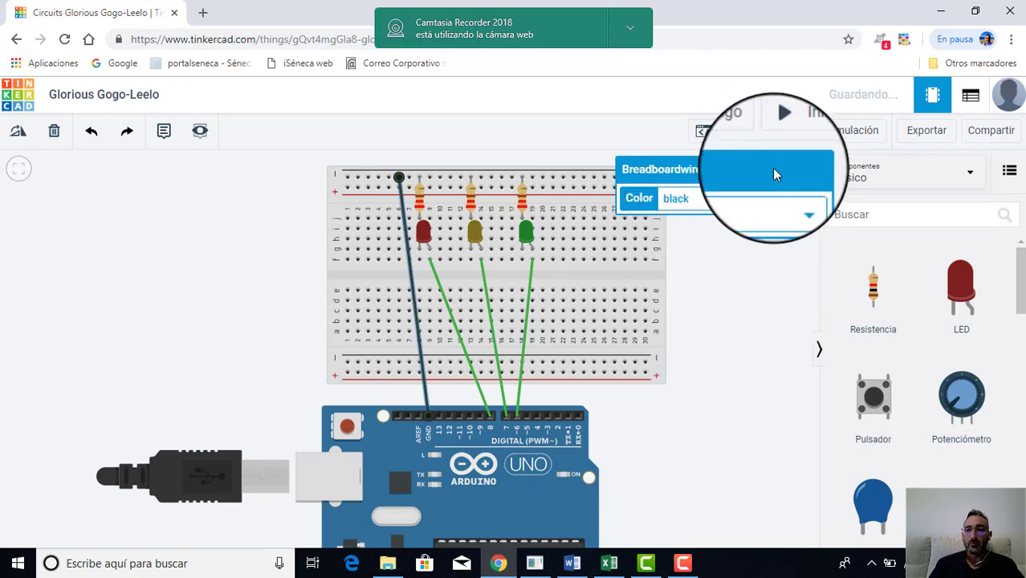
{"action": "left_click", "coordinate": [755, 332]}
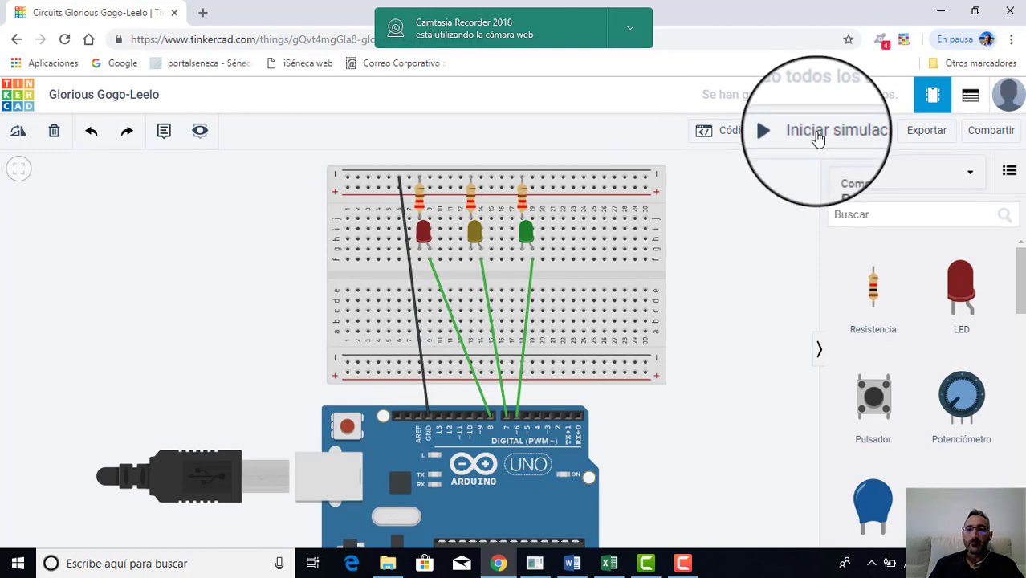
- Run the circuit simulation to check the LED blinking sequence, and stop it
{"action": "left_click", "coordinate": [818, 139]}
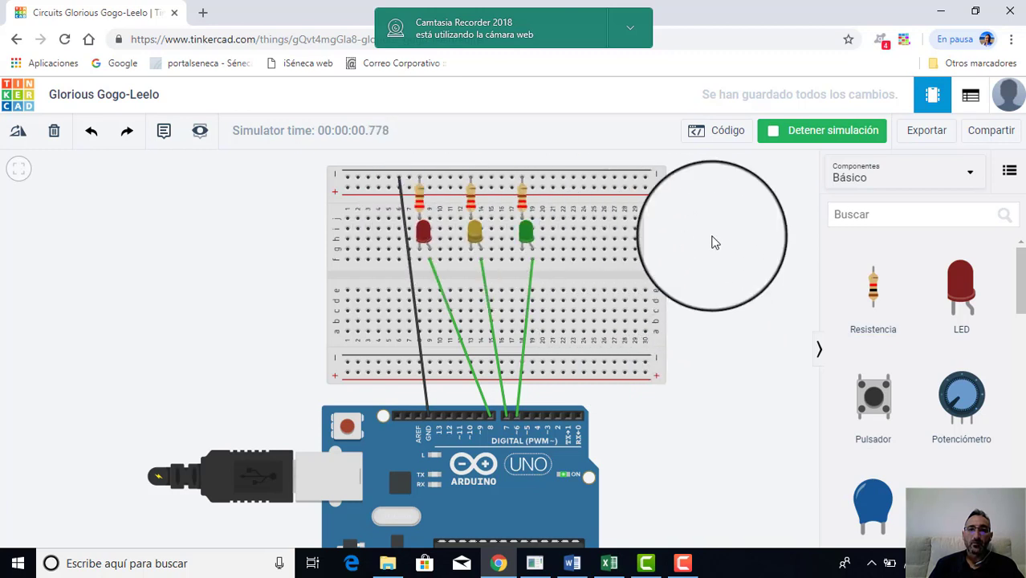
{"action": "left_click", "coordinate": [823, 134]}
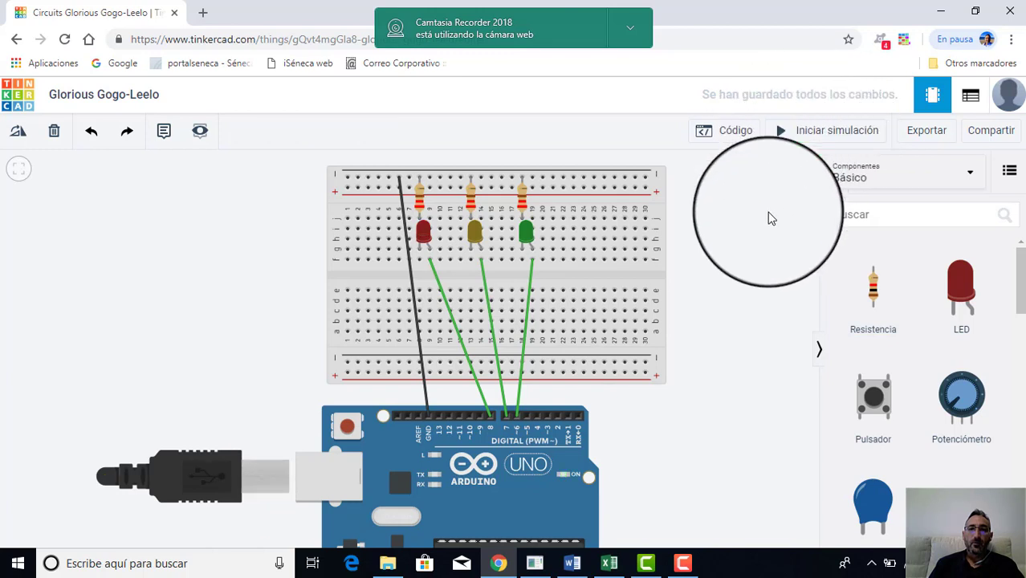